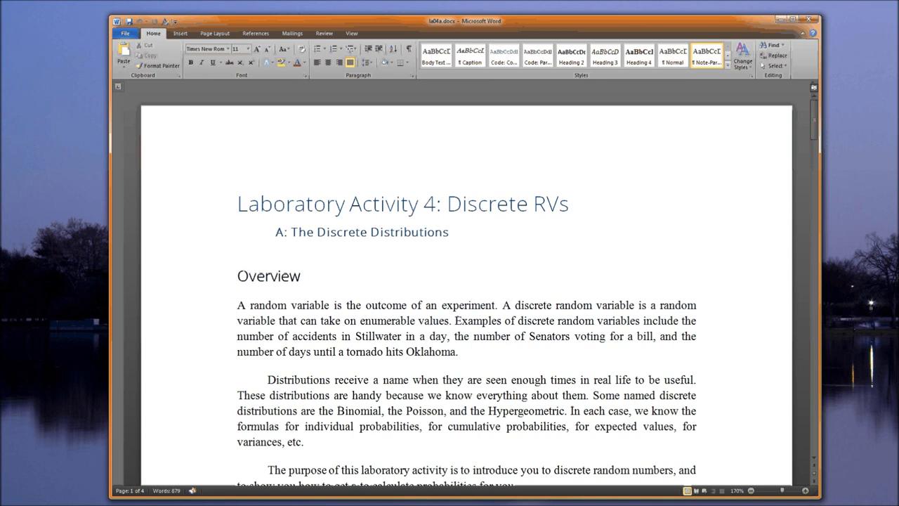
Scroll down through the Word handout to its Objectives list
scroll(466, 295, down, 1)
scroll(467, 288, down, 5)
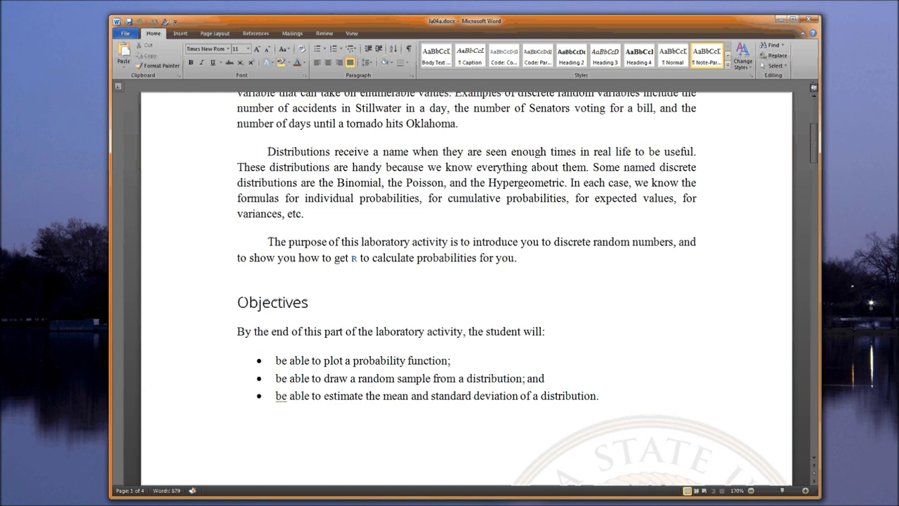
scroll(466, 288, down, 4)
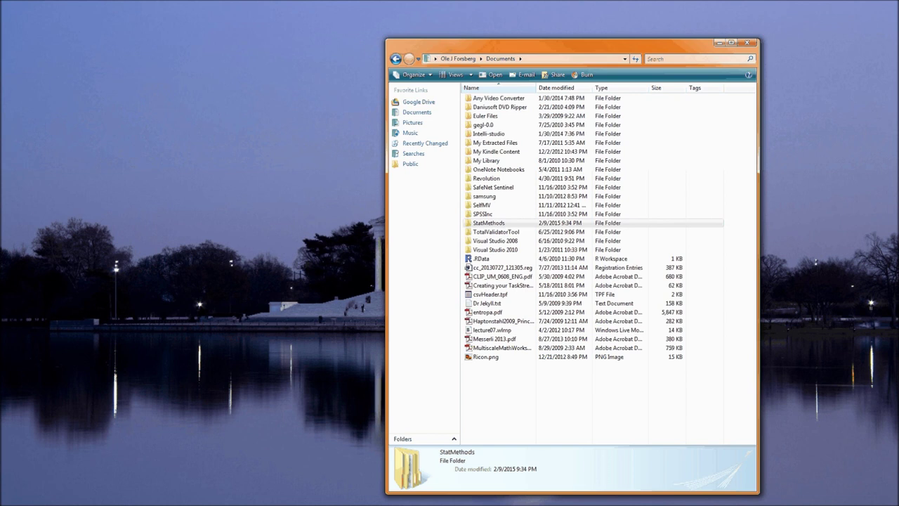
Open StatMethods > labActivities > activity04 in Explorer to show its four PDF files
double_click(507, 223)
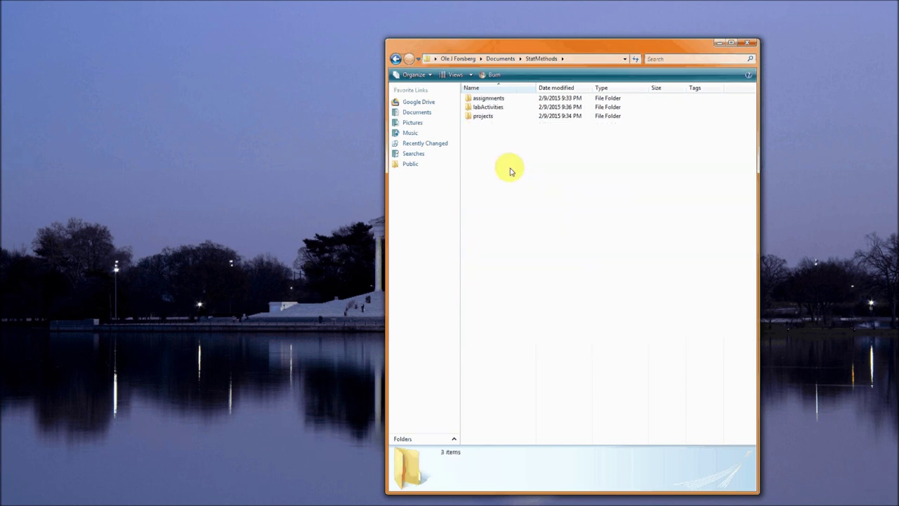
double_click(510, 108)
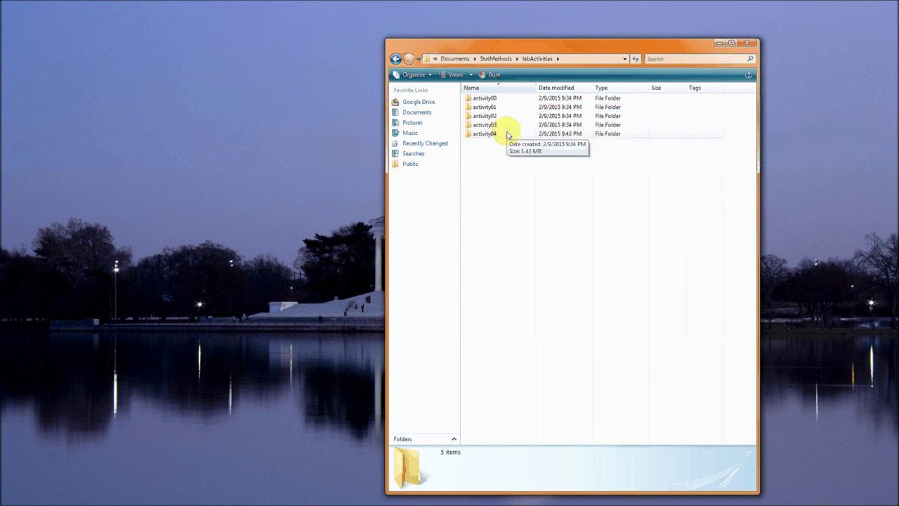
double_click(507, 133)
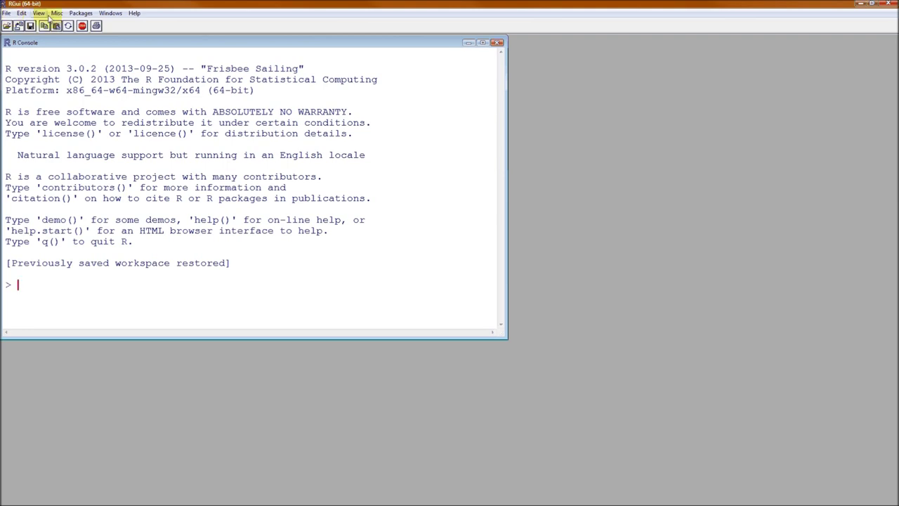
Change R's working directory to Documents\StatMethods\labActivities\activity04
click(7, 13)
click(26, 117)
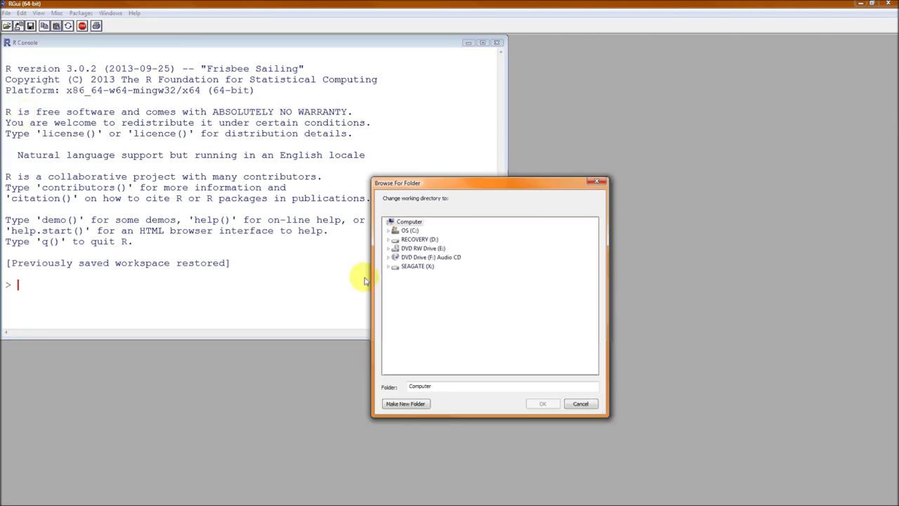
click(413, 231)
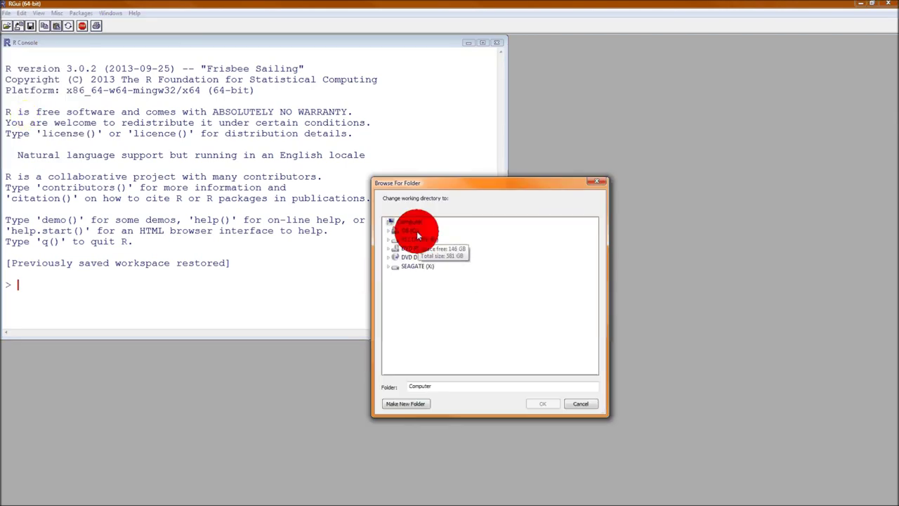
scroll(443, 314, down, 3)
scroll(443, 314, down, 3)
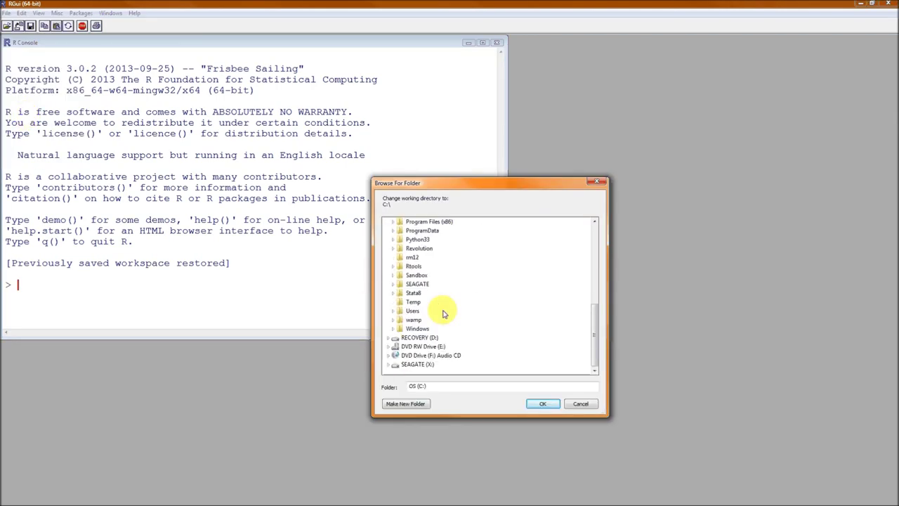
click(411, 311)
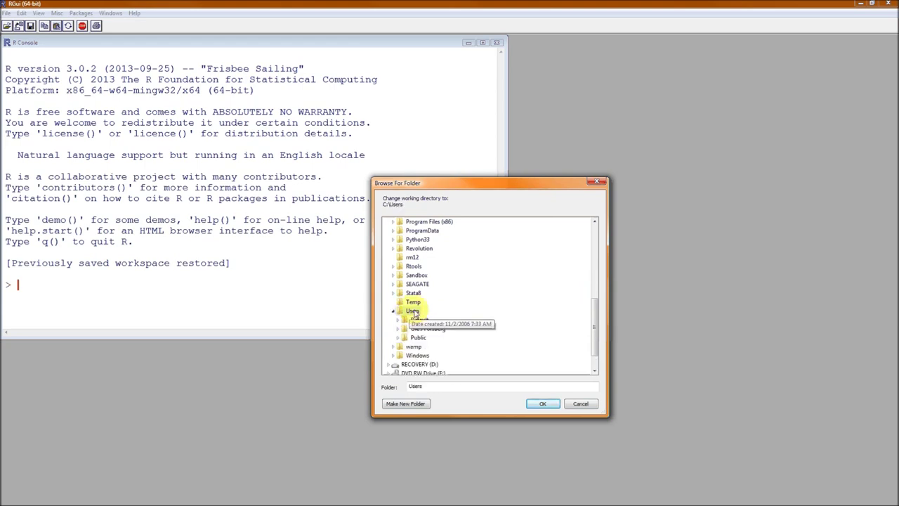
click(439, 302)
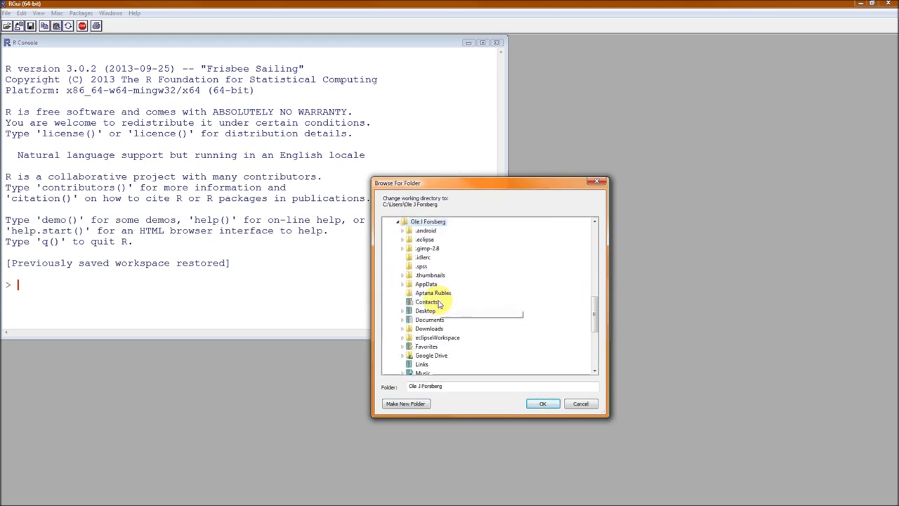
click(429, 319)
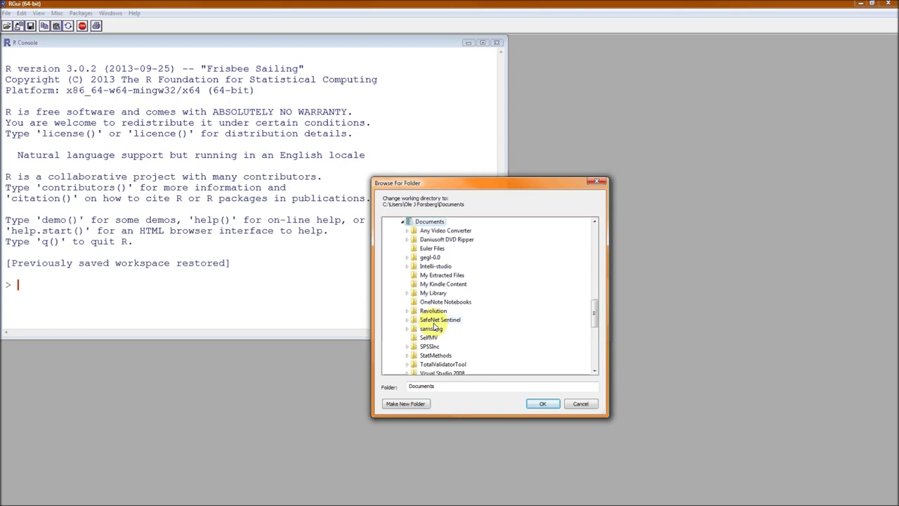
click(443, 359)
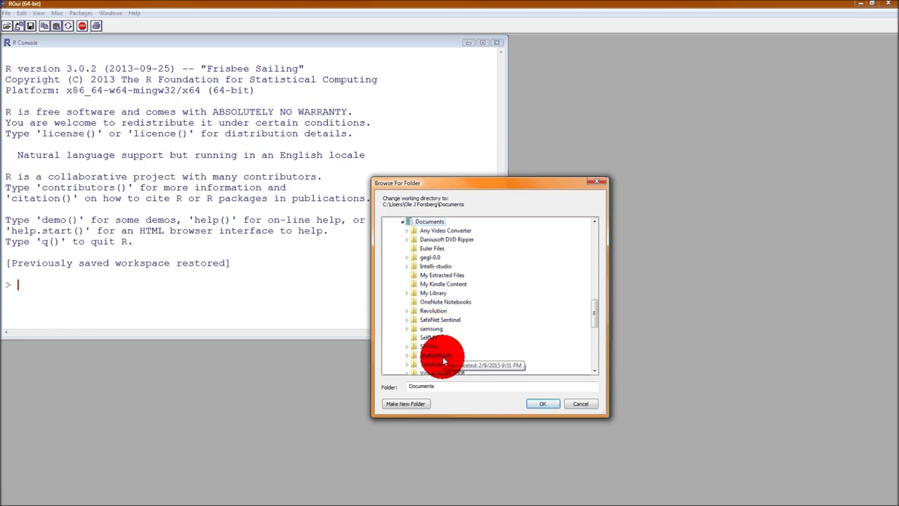
click(444, 359)
click(441, 363)
click(540, 406)
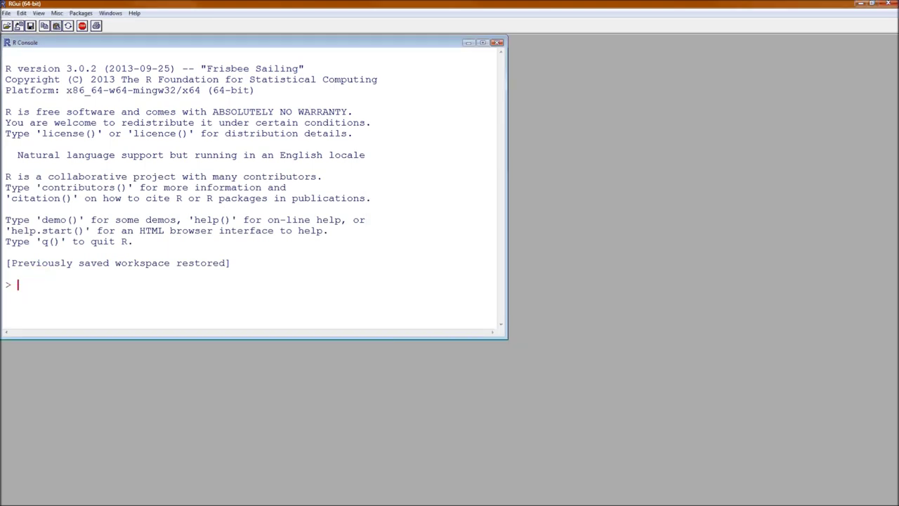
List the folder's four PDF files with dir() and create a new R script
text(dir())
key(Return)
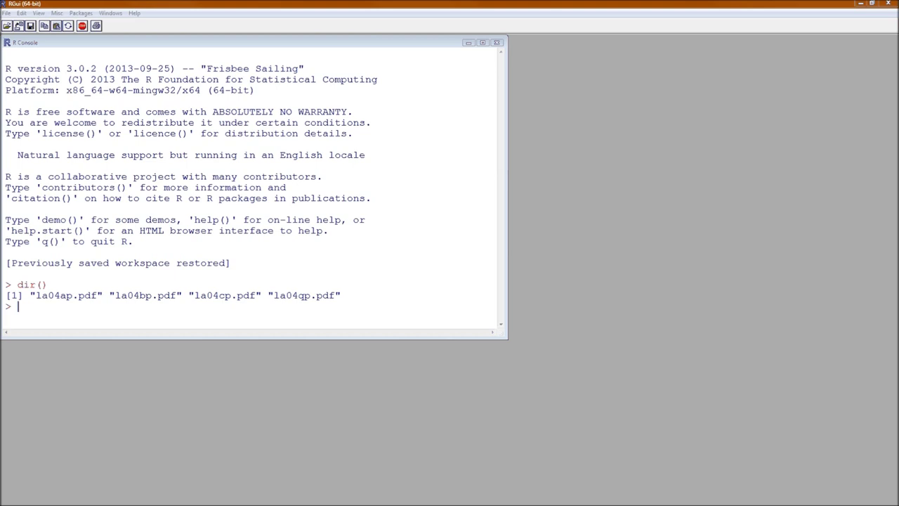
click(6, 13)
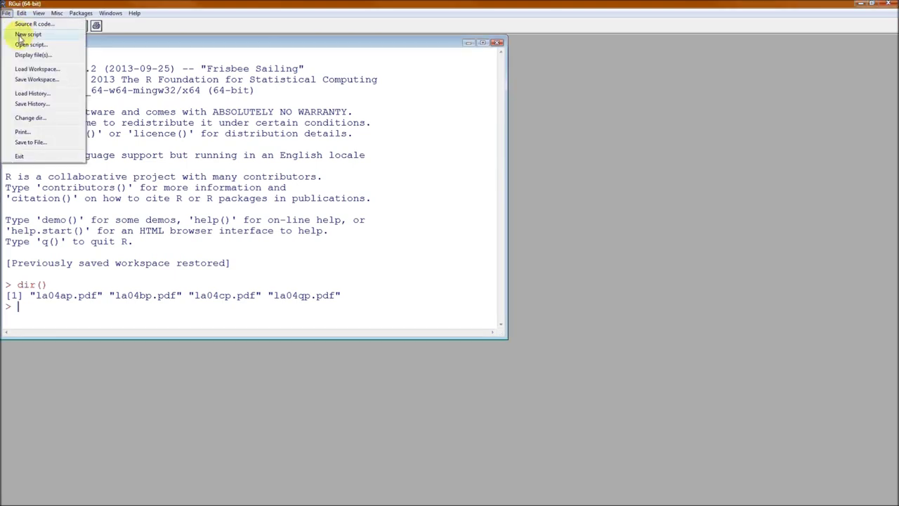
click(21, 35)
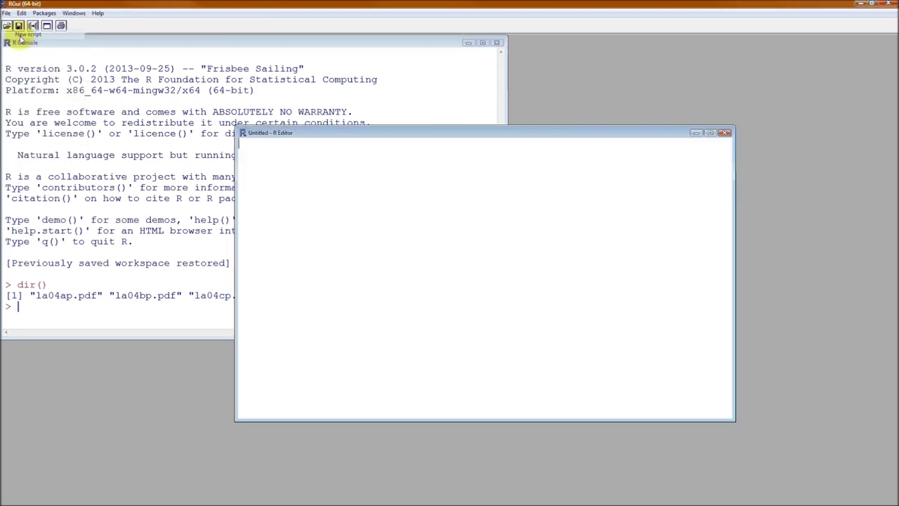
Tile the console and the empty script editor side by side
click(168, 185)
click(109, 13)
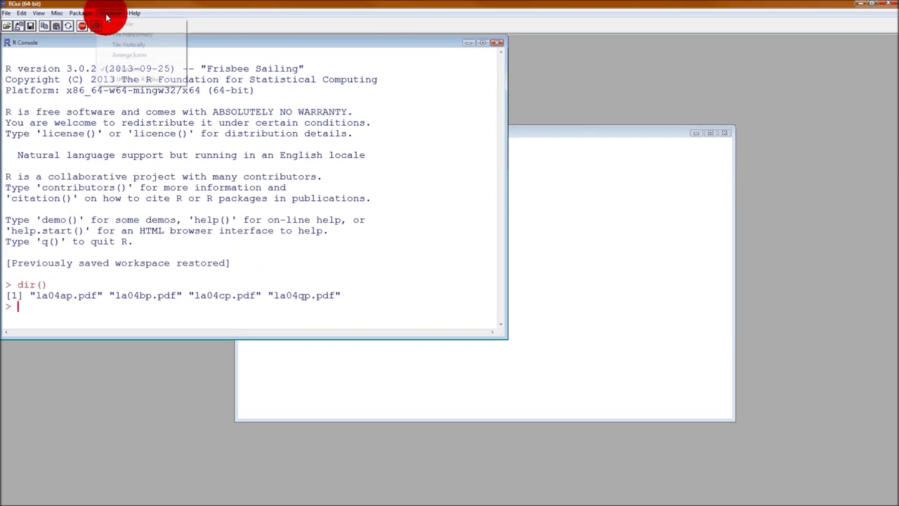
click(129, 34)
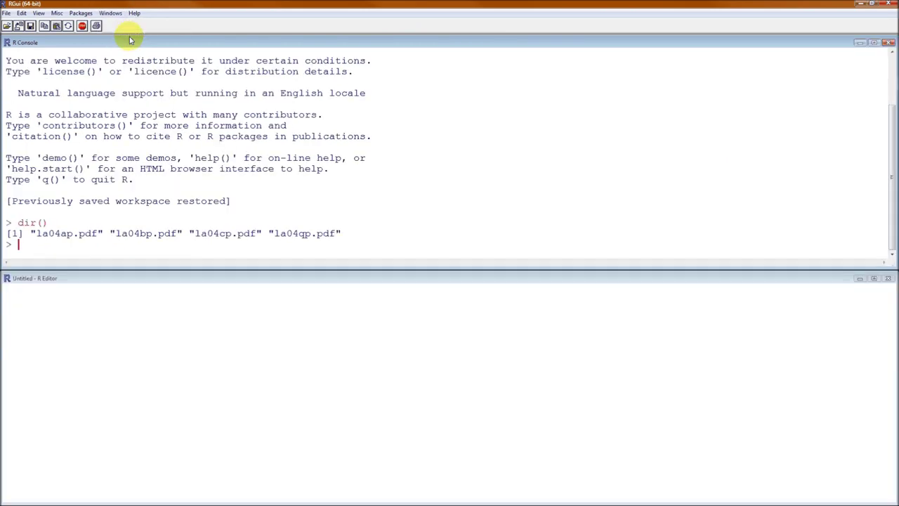
click(110, 13)
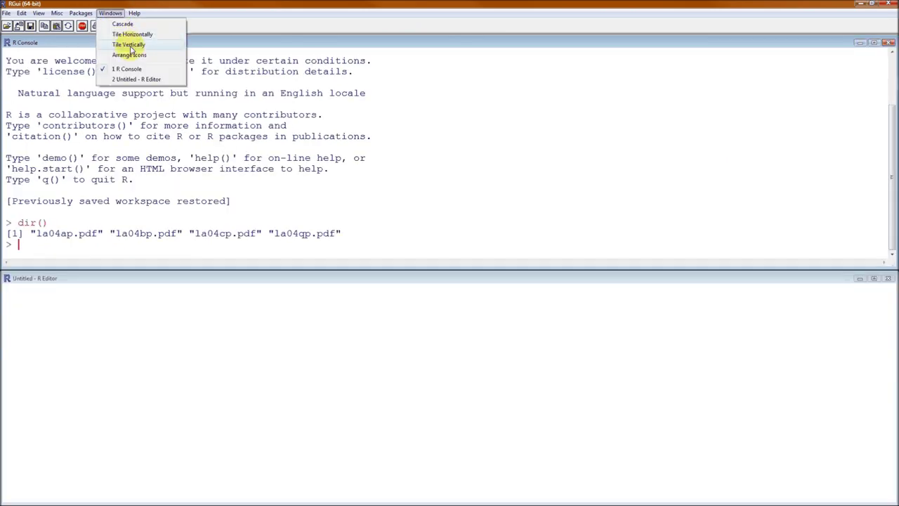
click(129, 45)
key(Return)
key(Return)
key(Return)
key(Return)
key(Return)
key(Return)
key(Return)
key(Return)
key(Return)
key(Return)
key(Return)
key(Return)
key(Return)
key(Return)
key(Return)
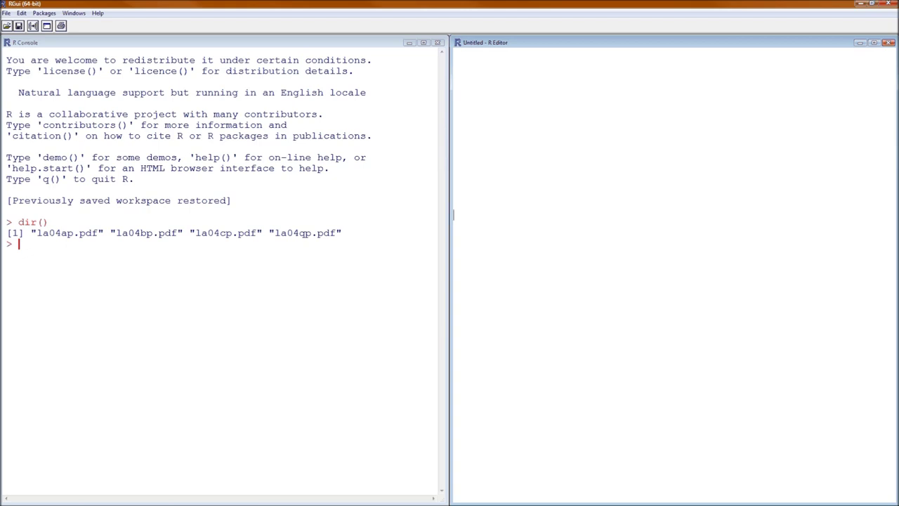
Write y = c(0,1,2,3,4,5,6,7,8,9,10) in the script and run it with Ctrl+R
click(598, 79)
text(y = c(0,1,2,3,4,5,6,7,8,9,10))
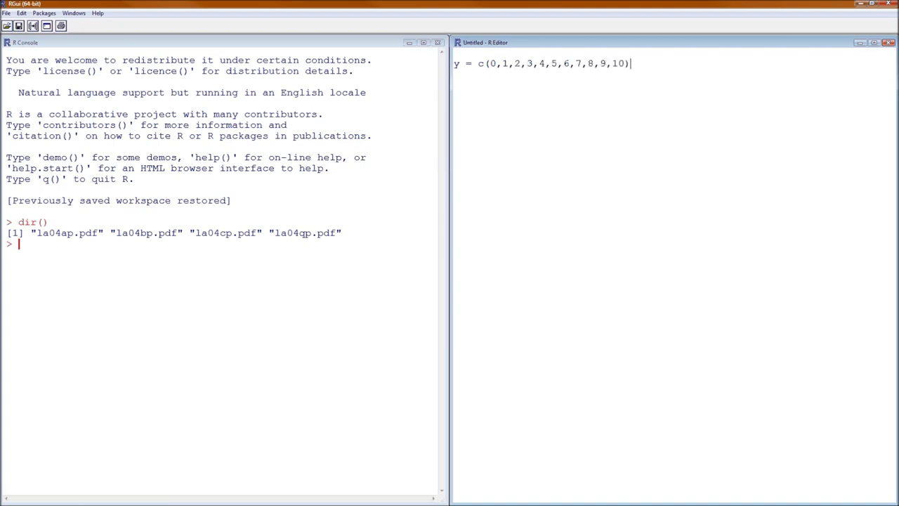
key(Return)
key(shift+Up)
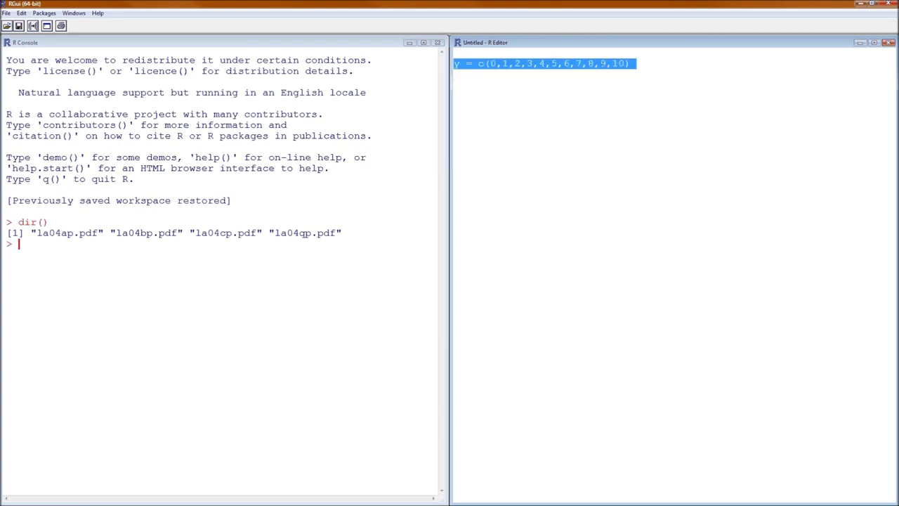
key(ctrl+r)
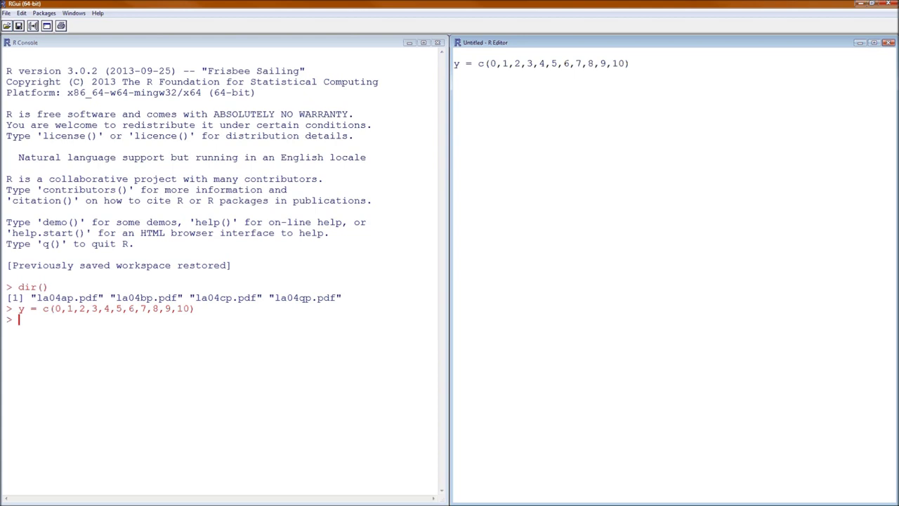
Print y in the console to show 0 through 10
click(44, 344)
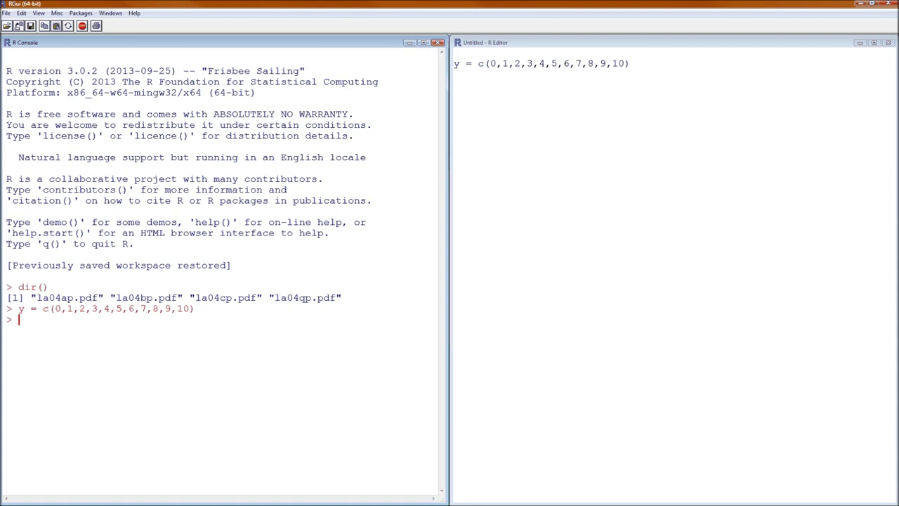
text(y)
key(Return)
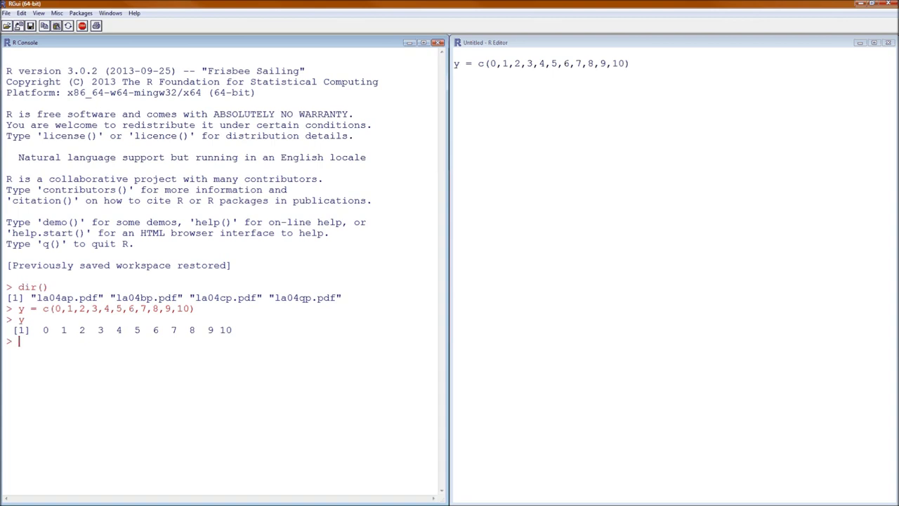
Add y = 0:10 on the script's second line
click(520, 84)
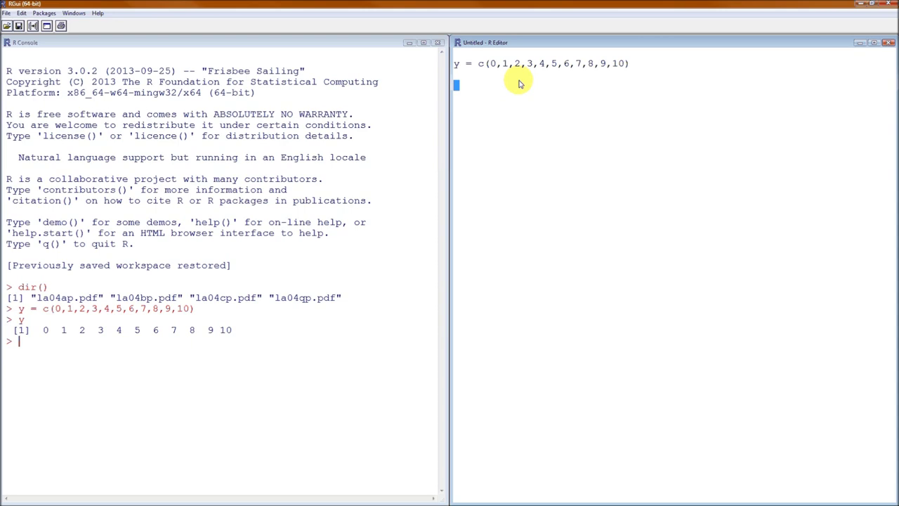
key(BackSpace)
text(y = 0:10)
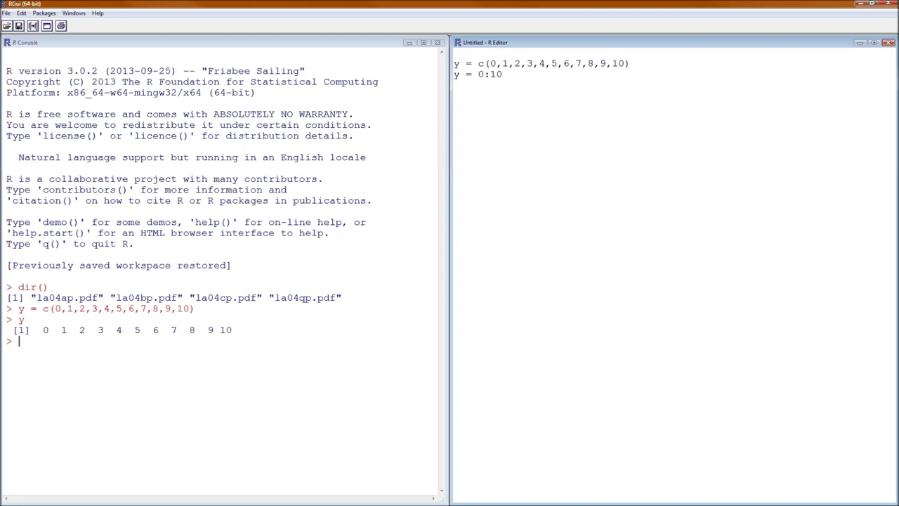
Add p = c(0.06,0.014,0.16,0.14,0.12,0.10,0.08,0.07,0.06,0.014,0.03) below it
key(Return)
key(Return)
text(p = c())
key(Left)
text(0.06,0.014,0.16,0)
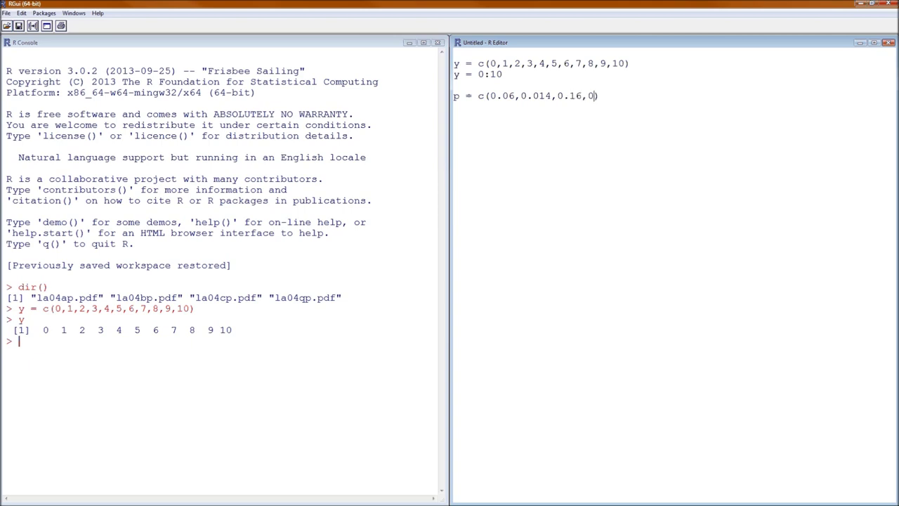
text(.14,0.12,0.10,0.08,0.)
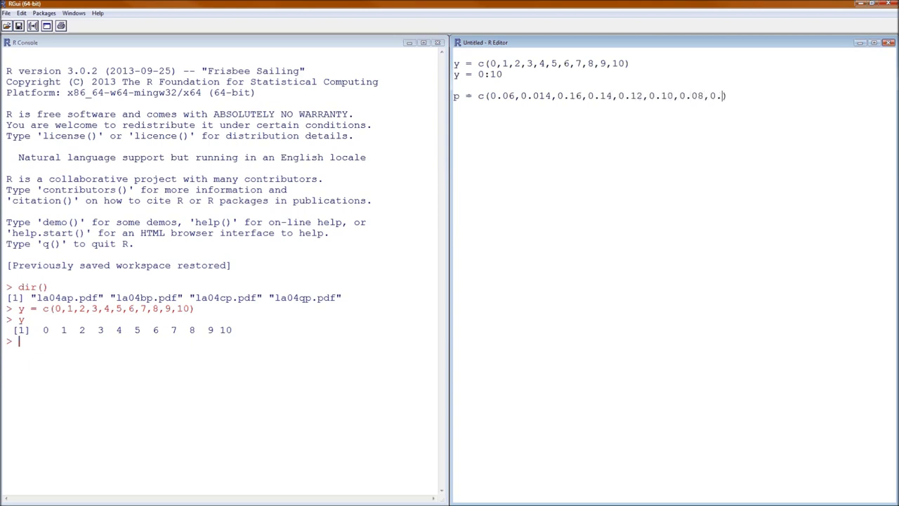
text(07,0.06,0.0)
text(14,0)
text(.03)
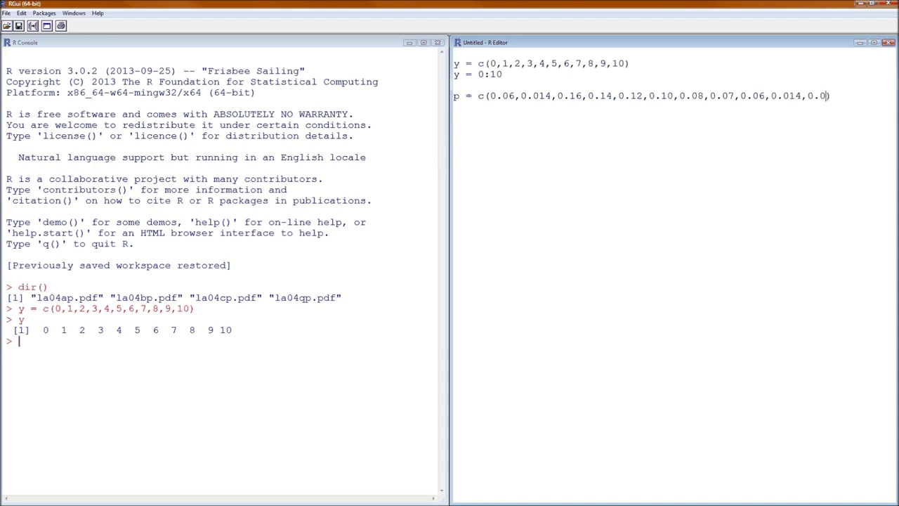
click(795, 96)
Fix p's tenth value from 0.014 to 0.04, run it, and print p
key(BackSpace)
key(ctrl+r)
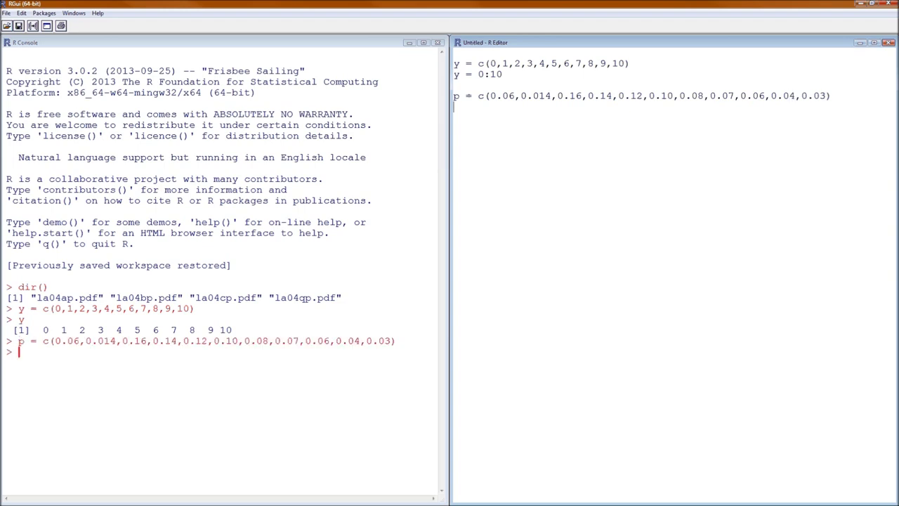
key(ctrl+Tab)
text(p)
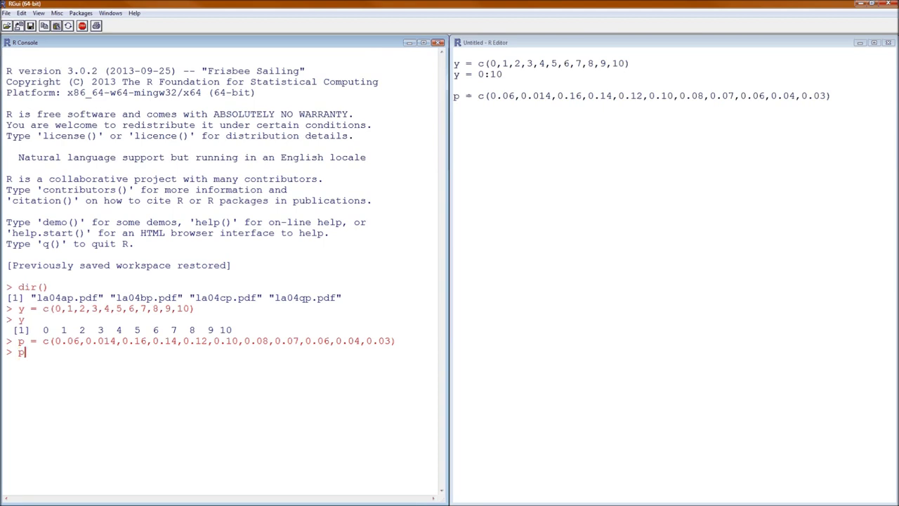
key(Return)
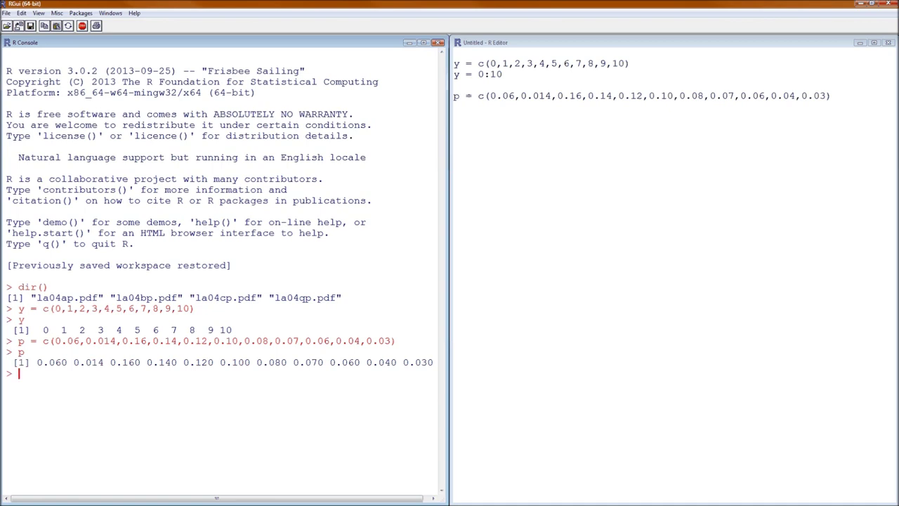
Fix p's second value from 0.014 to 0.14, rerun it, and print p again
click(538, 96)
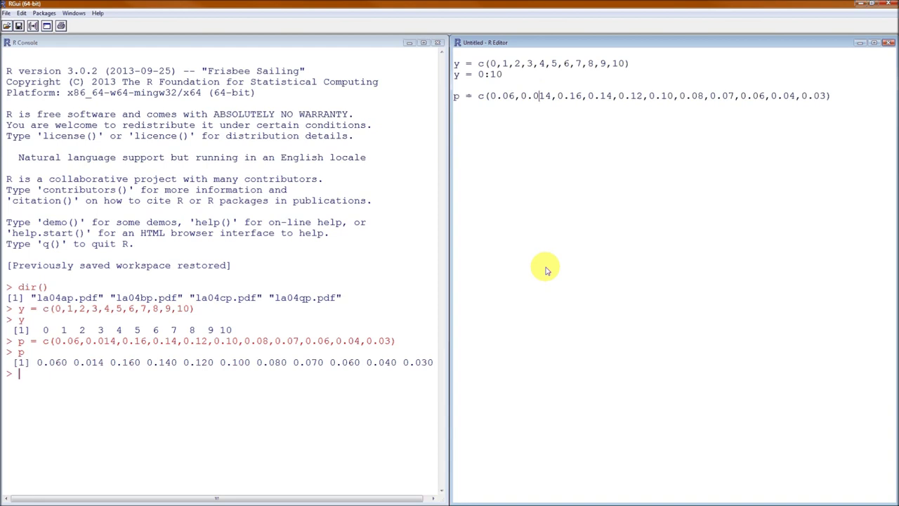
key(BackSpace)
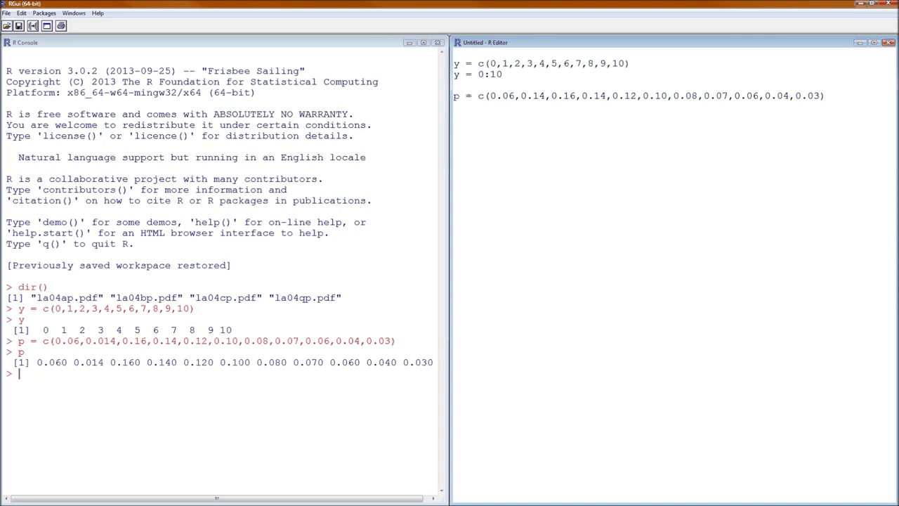
key(ctrl+r)
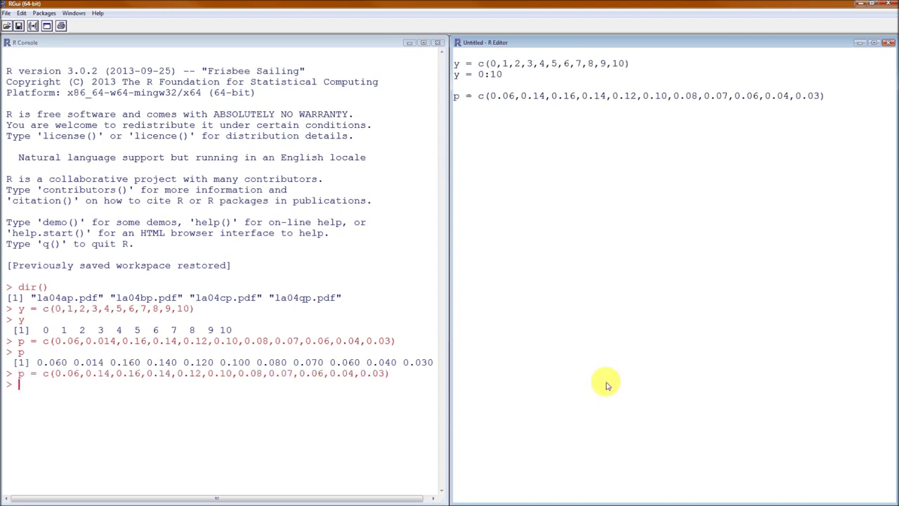
click(203, 424)
text(p)
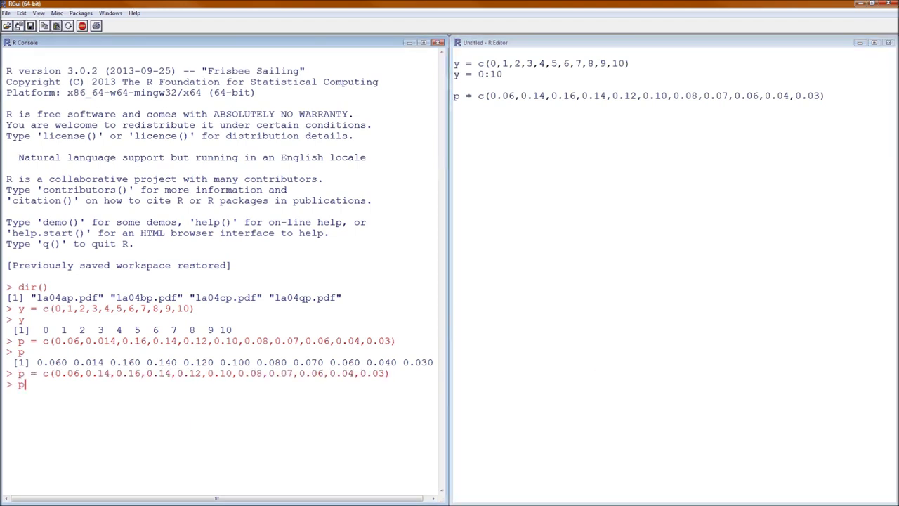
key(Return)
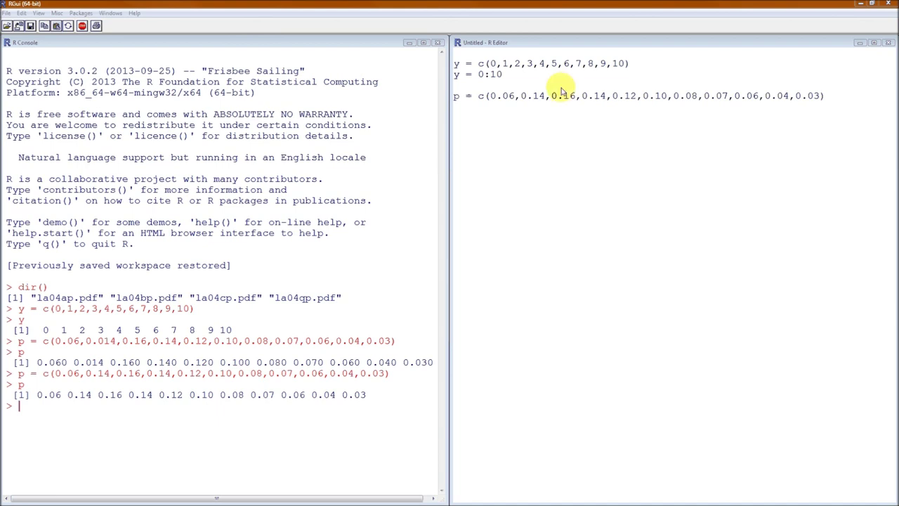
Add plot(y, p) to the script and run it to draw p against y
click(498, 136)
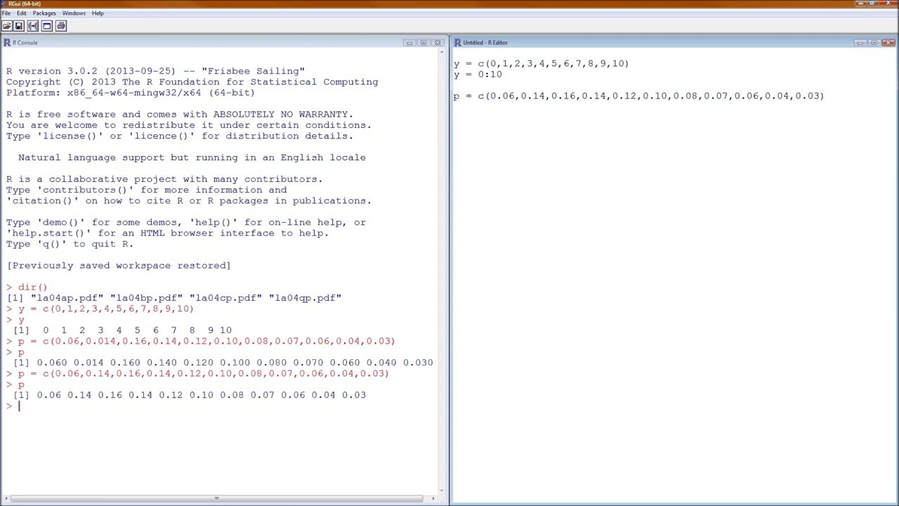
text(plot(y, p))
key(ctrl+r)
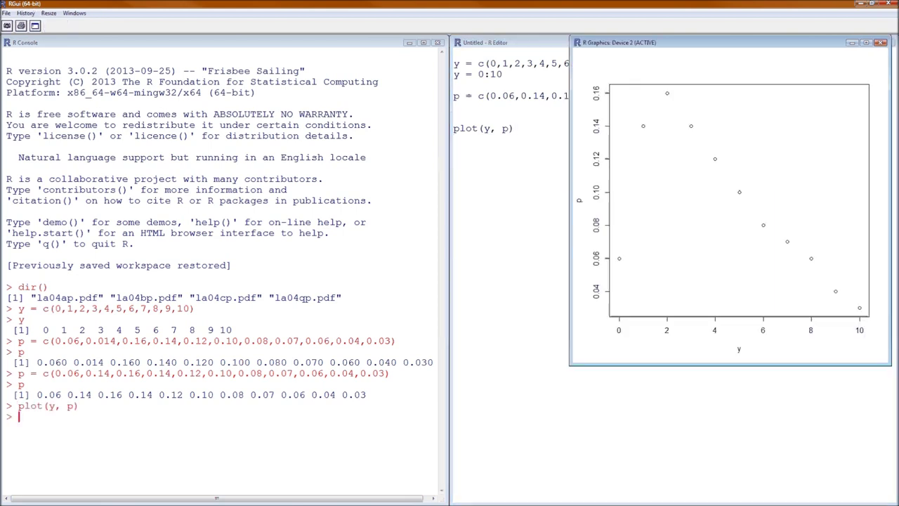